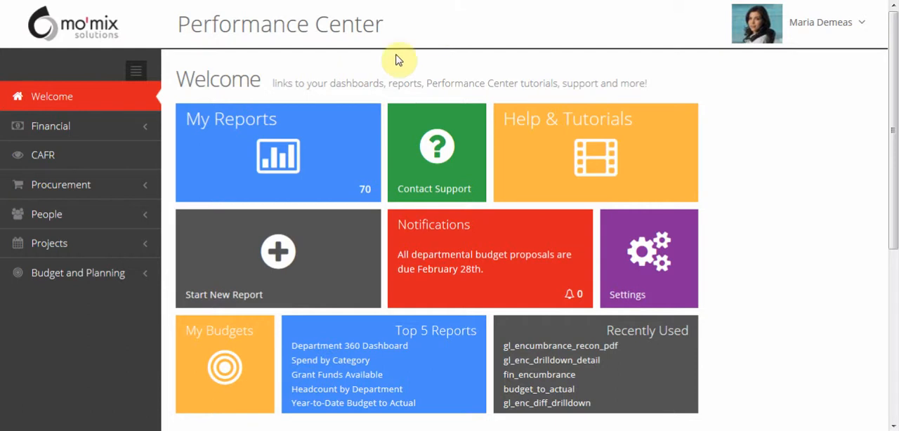
Step: Browse the My Reports page, and open the GL & Encumbrances page of the Financial section
{"action": "left_click", "coordinate": [355, 129]}
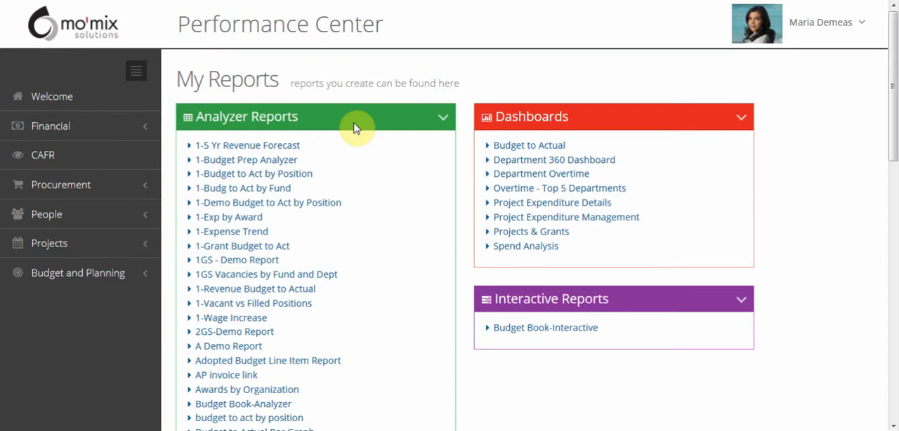
{"action": "left_click", "coordinate": [146, 98]}
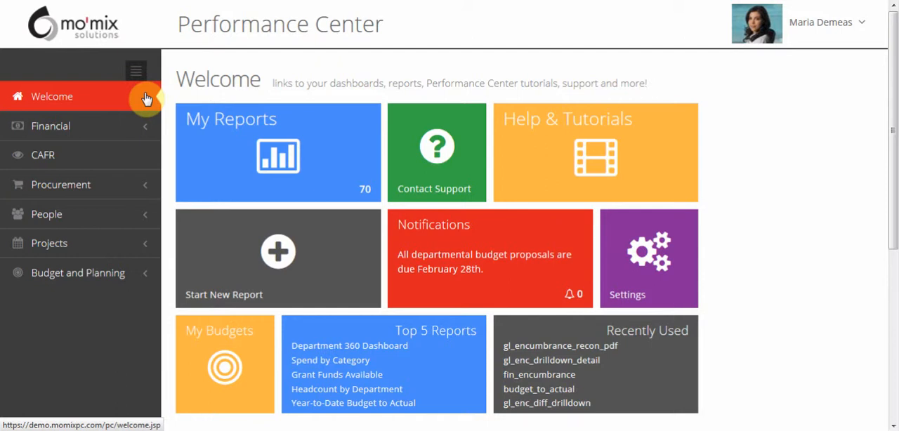
{"action": "left_click", "coordinate": [135, 124]}
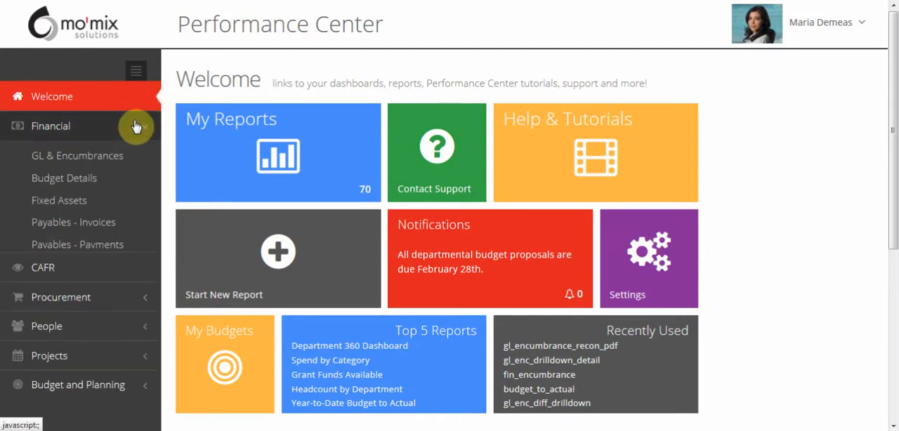
{"action": "left_click", "coordinate": [124, 158]}
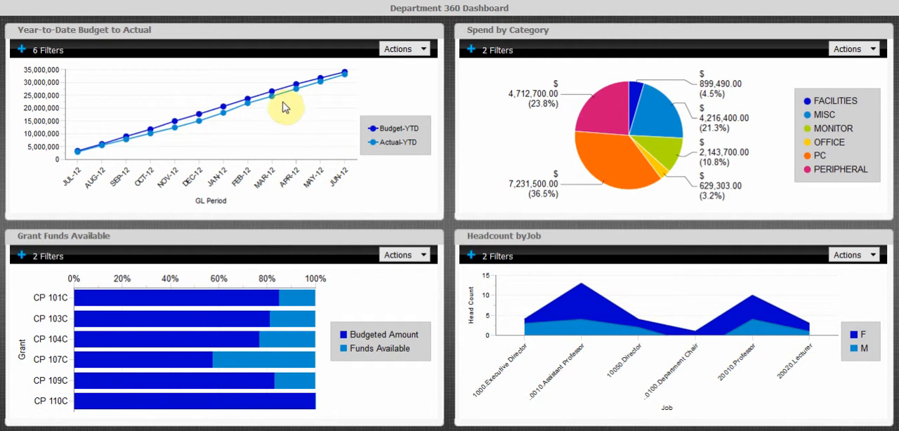
Step: Drill down from the MAR-12 budget point of Year-to-Date Budget to Actual through Plant Operations and Maintenance to object 57400
{"action": "mouse_move", "coordinate": [273, 98]}
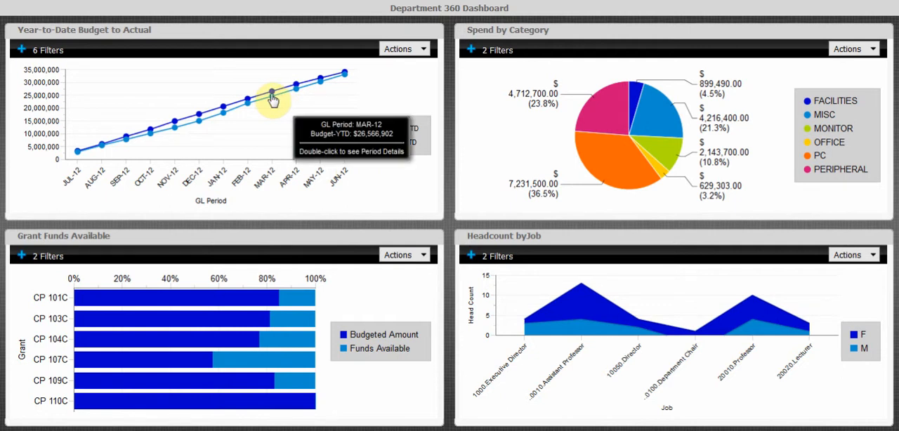
{"action": "double_click", "coordinate": [272, 98]}
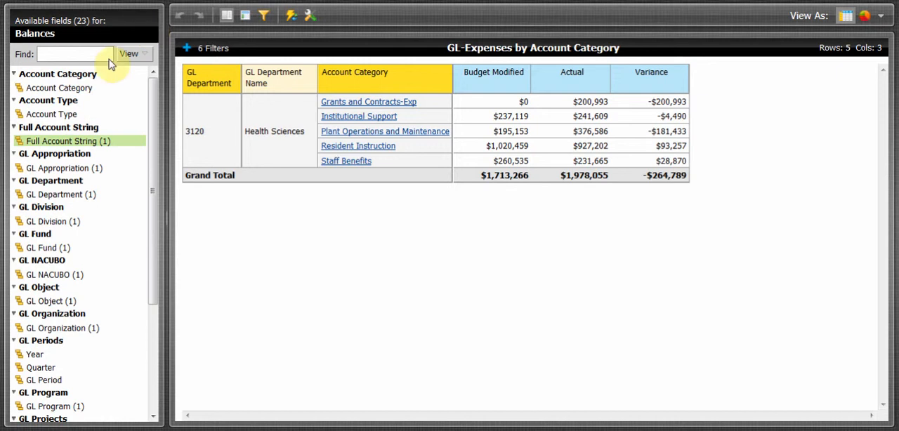
{"action": "left_click_drag", "start_coordinate": [79, 88], "coordinate": [111, 118]}
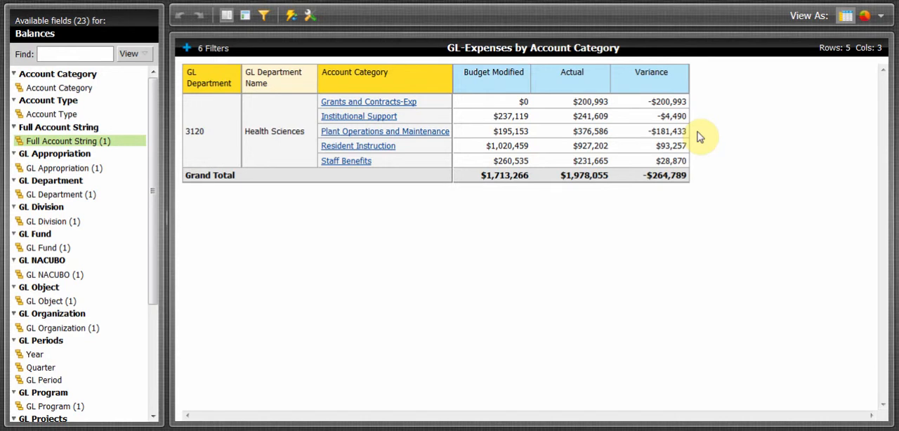
{"action": "left_click", "coordinate": [435, 136]}
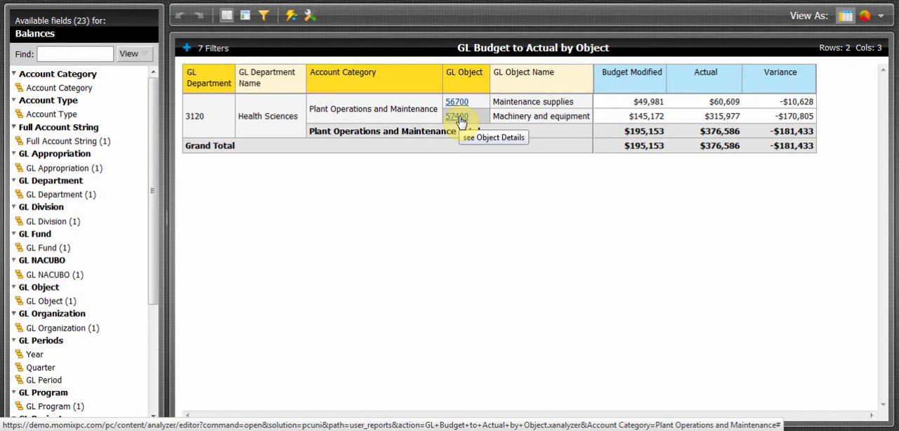
{"action": "left_click", "coordinate": [457, 117]}
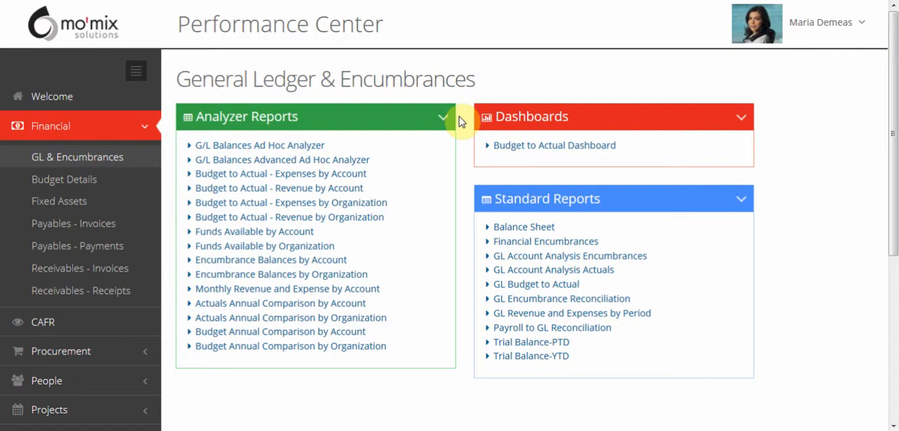
Step: Open the Actuals Annual Comparison by Account report and restrict its Account Type filter to Expense only
{"action": "left_click", "coordinate": [296, 308]}
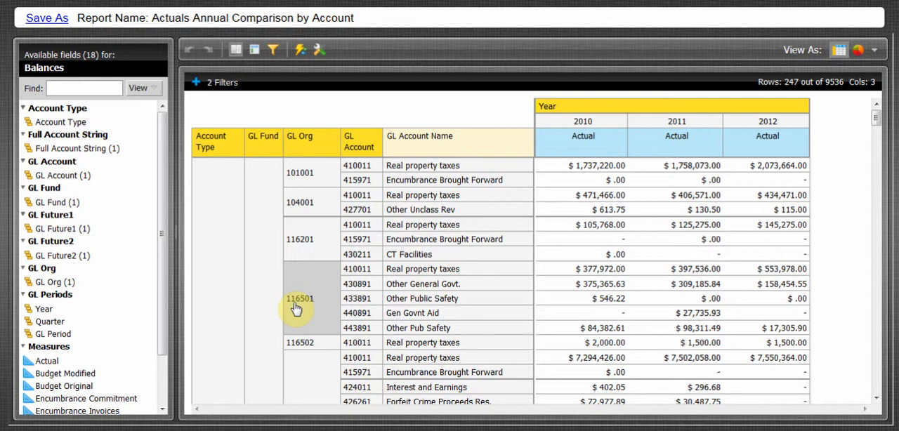
{"action": "left_click", "coordinate": [222, 83]}
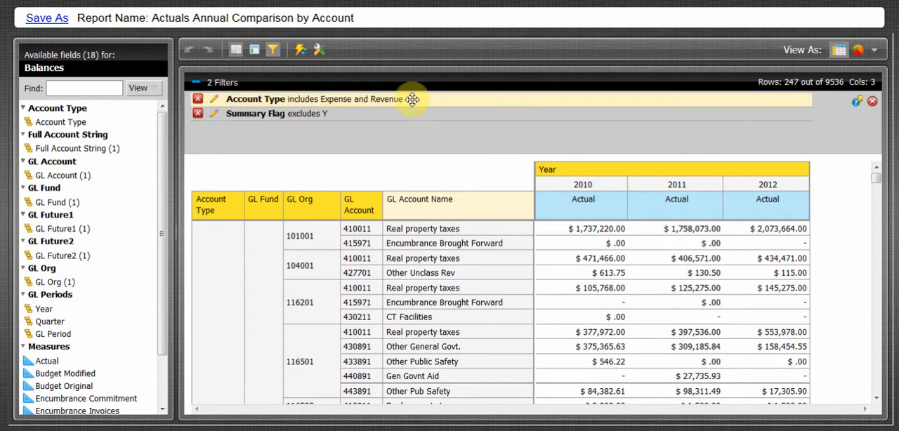
{"action": "left_click", "coordinate": [215, 101]}
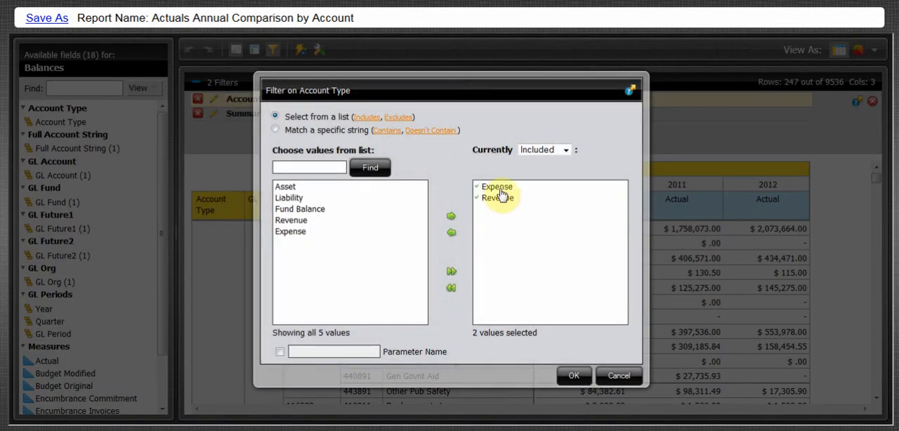
{"action": "double_click", "coordinate": [507, 201]}
{"action": "left_click", "coordinate": [570, 377]}
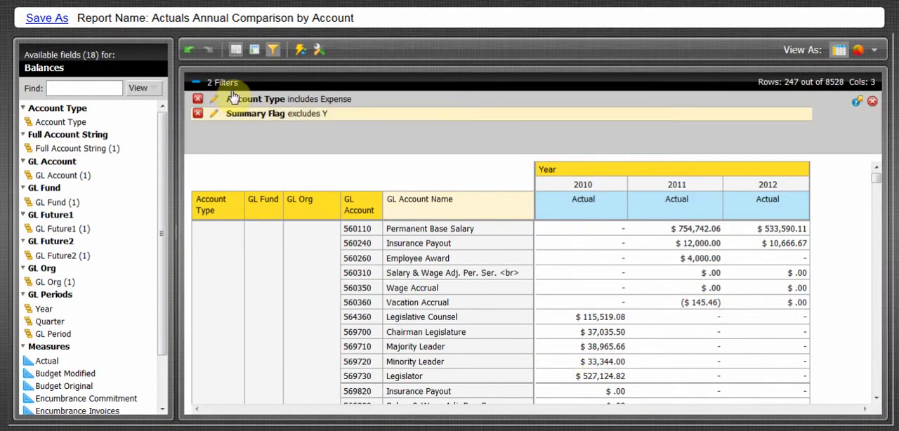
{"action": "left_click", "coordinate": [209, 82]}
Step: Look through the report's expense rows and keep only GL Org 101001
{"action": "scroll", "coordinate": [418, 280], "scroll_direction": "down", "scroll_amount": 10}
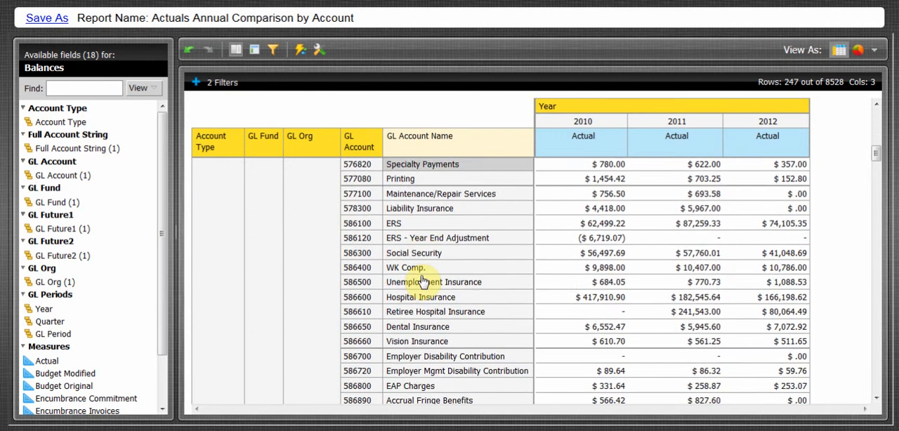
{"action": "scroll", "coordinate": [424, 281], "scroll_direction": "down", "scroll_amount": 12}
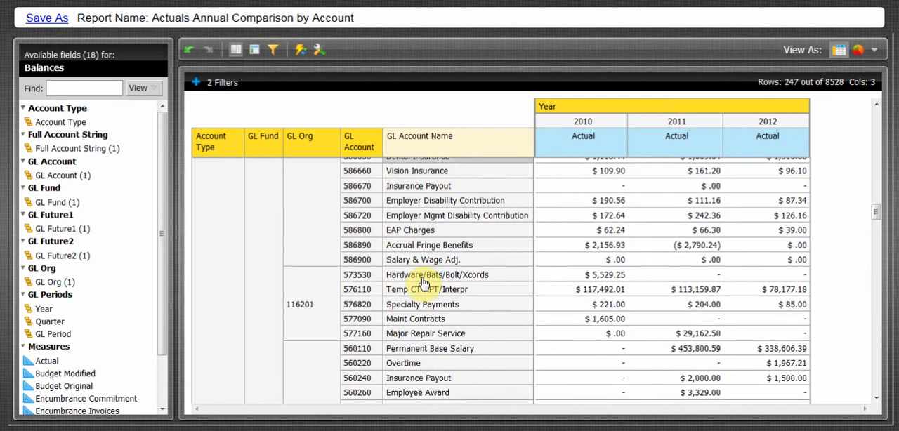
{"action": "scroll", "coordinate": [423, 283], "scroll_direction": "down", "scroll_amount": 2}
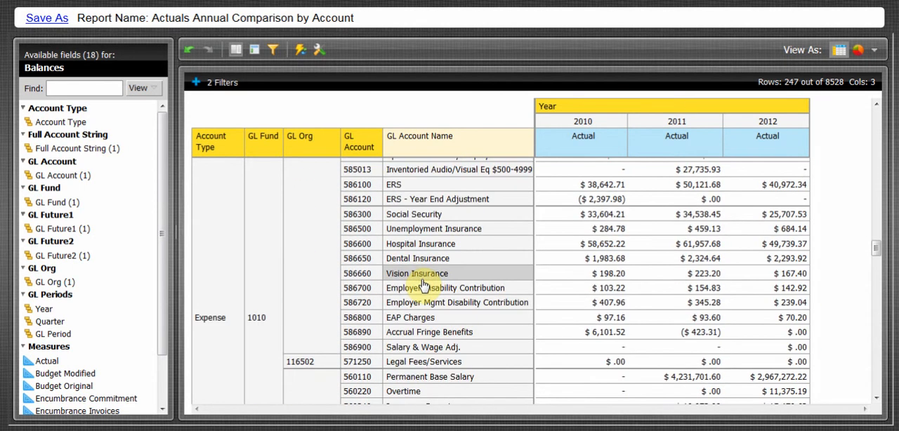
{"action": "scroll", "coordinate": [422, 285], "scroll_direction": "up", "scroll_amount": 10}
{"action": "scroll", "coordinate": [421, 284], "scroll_direction": "up", "scroll_amount": 4}
{"action": "scroll", "coordinate": [420, 282], "scroll_direction": "down", "scroll_amount": 6}
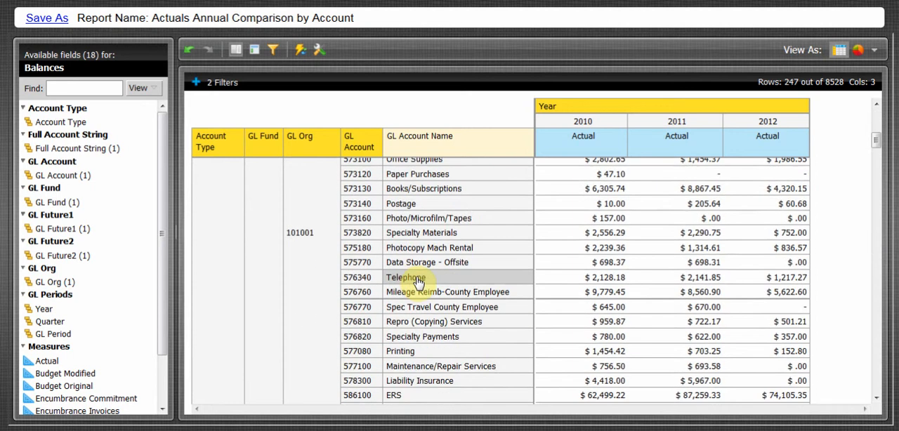
{"action": "right_click", "coordinate": [308, 254]}
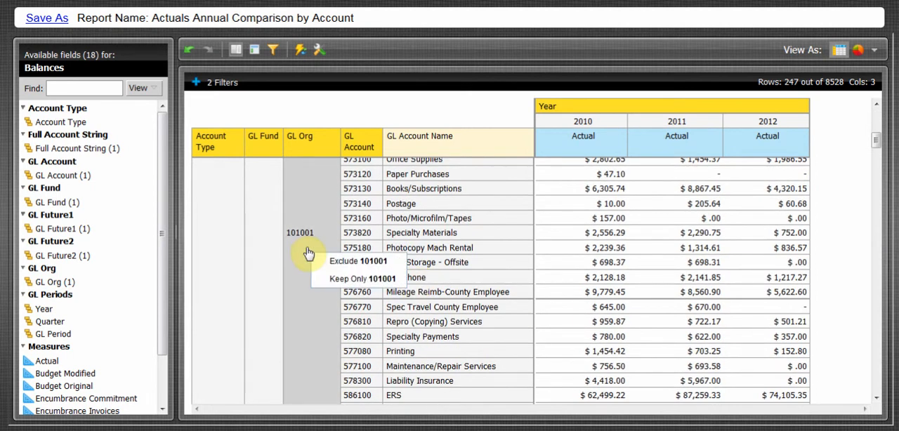
{"action": "left_click", "coordinate": [360, 280]}
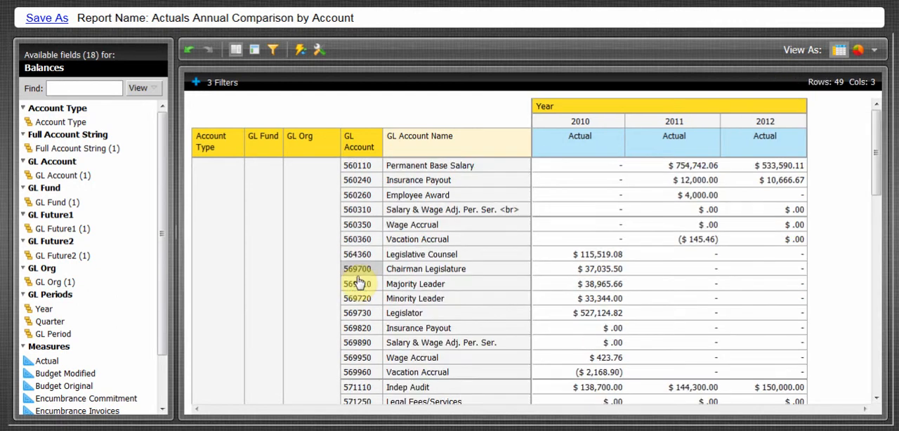
{"action": "scroll", "coordinate": [363, 284], "scroll_direction": "down", "scroll_amount": 10}
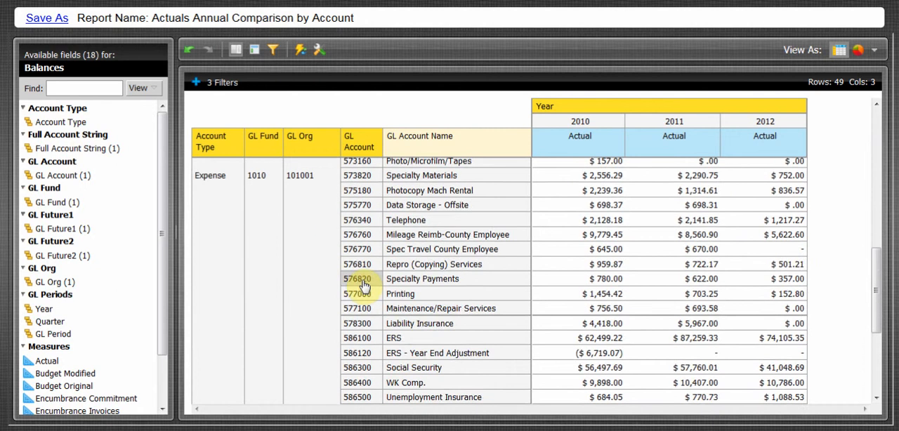
{"action": "scroll", "coordinate": [363, 284], "scroll_direction": "up", "scroll_amount": 10}
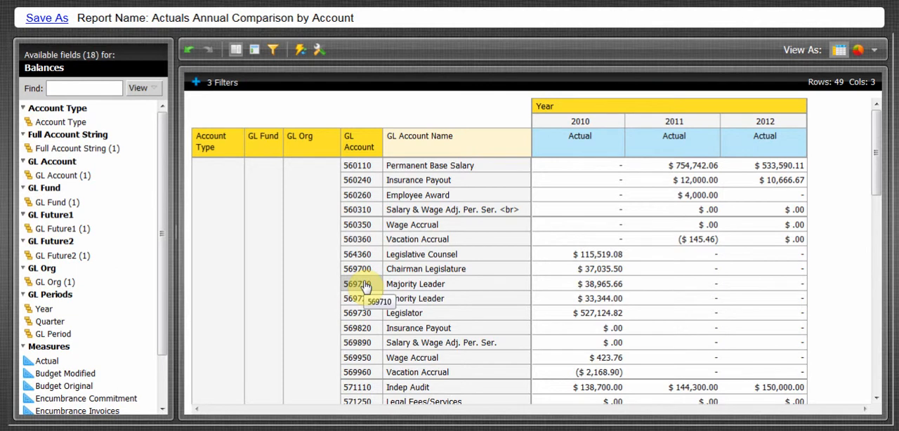
Step: Set the report options to show grand totals for both rows and columns
{"action": "left_click", "coordinate": [321, 54]}
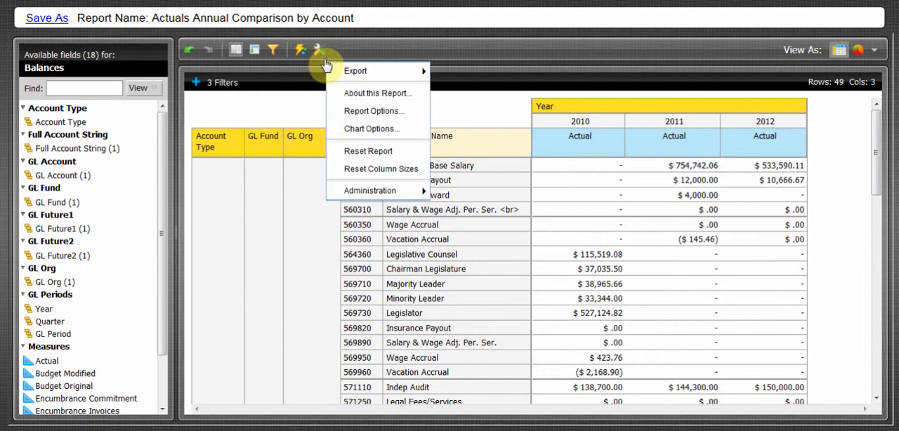
{"action": "left_click", "coordinate": [354, 113]}
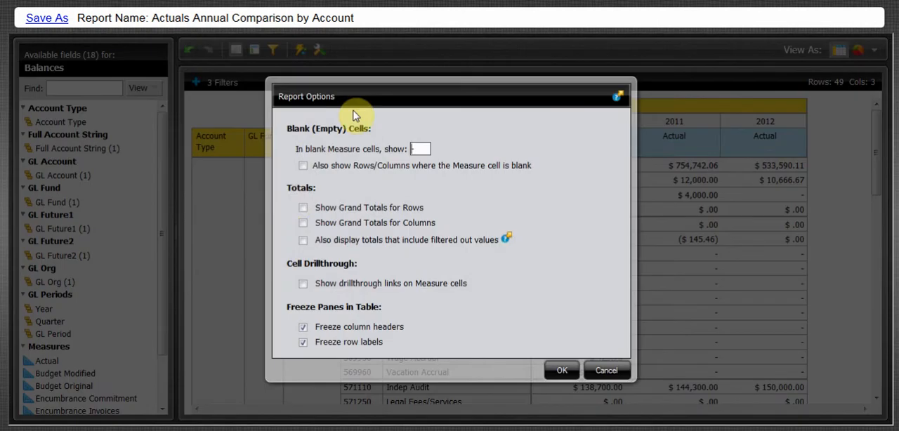
{"action": "left_click", "coordinate": [302, 208]}
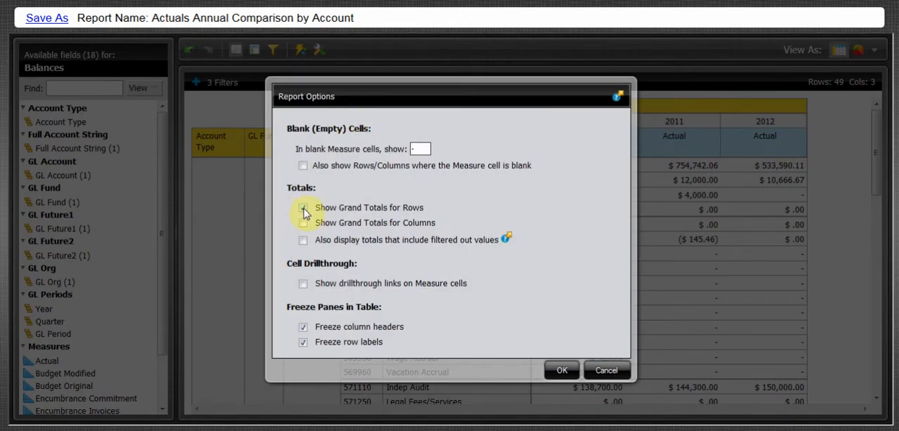
{"action": "left_click", "coordinate": [303, 223]}
{"action": "left_click", "coordinate": [565, 369]}
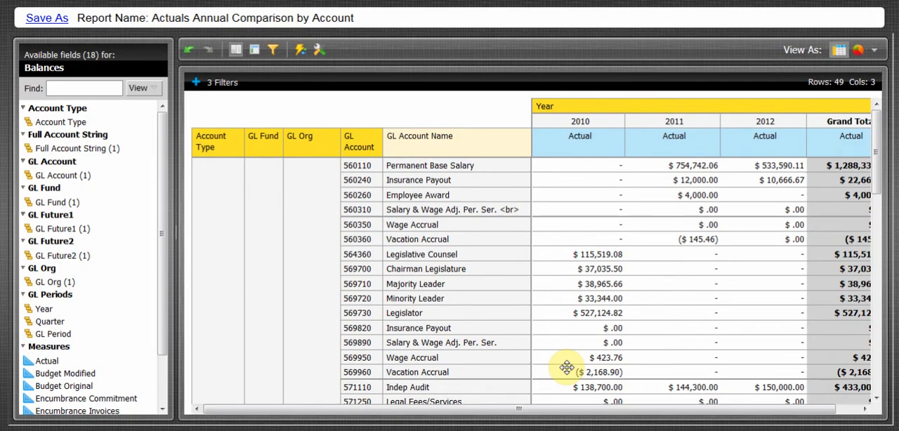
Step: Add a numeric filter that limits the report to the top 10 GL Accounts by Actual
{"action": "right_click", "coordinate": [349, 152]}
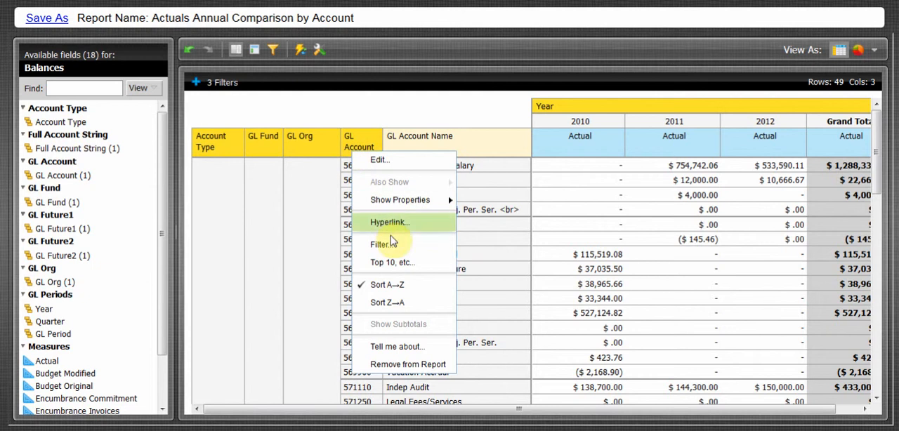
{"action": "left_click", "coordinate": [400, 266]}
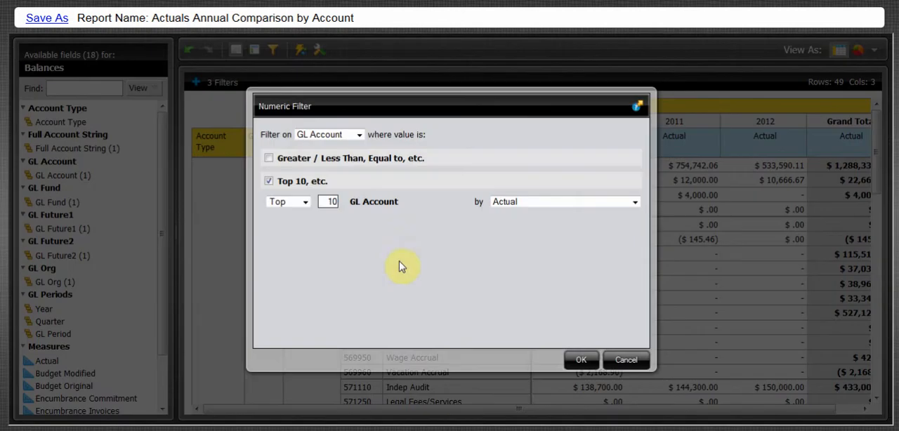
{"action": "left_click", "coordinate": [564, 360]}
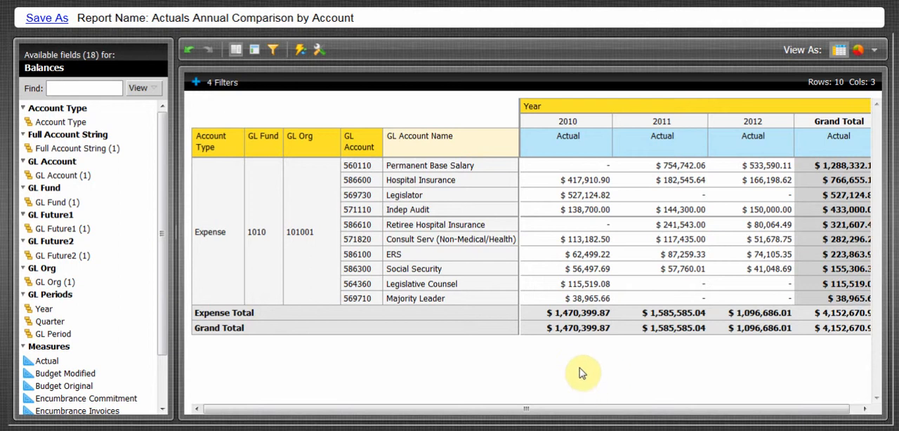
Step: Remove the Account Type, GL Fund and GL Org fields from the report table
{"action": "right_click", "coordinate": [224, 157]}
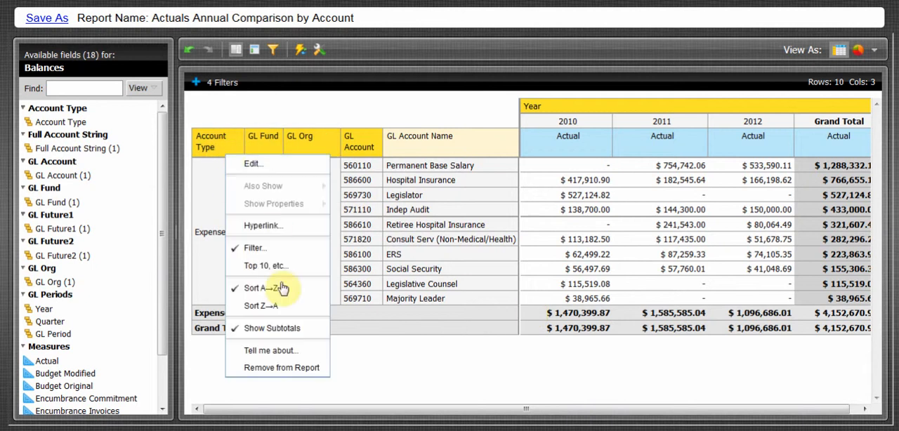
{"action": "left_click", "coordinate": [297, 367]}
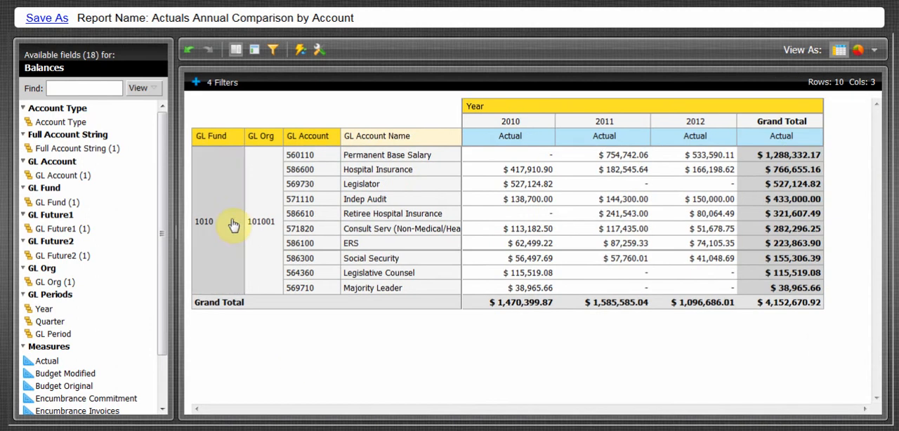
{"action": "left_click_drag", "start_coordinate": [210, 143], "coordinate": [835, 367]}
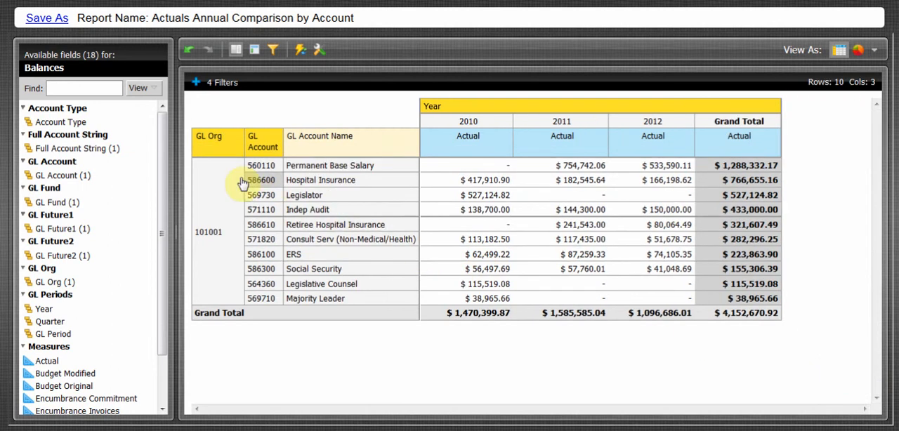
{"action": "left_click_drag", "start_coordinate": [209, 148], "coordinate": [819, 346]}
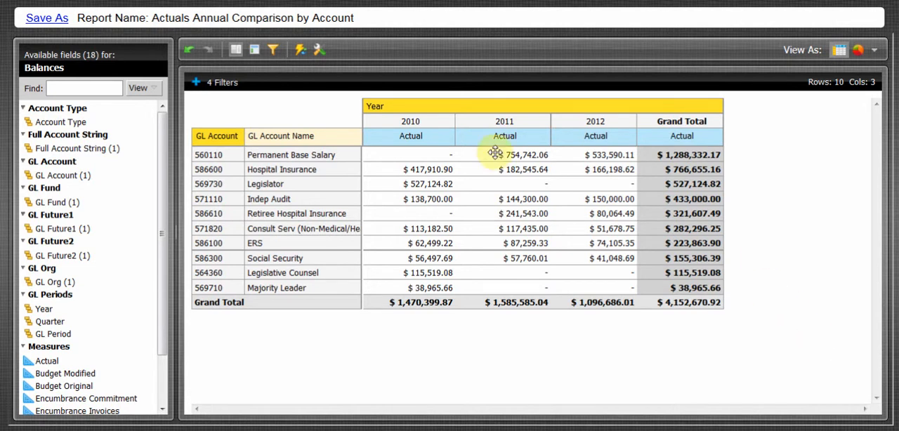
Step: Review the list of filters applied to the report and collapse it again
{"action": "left_click", "coordinate": [235, 83]}
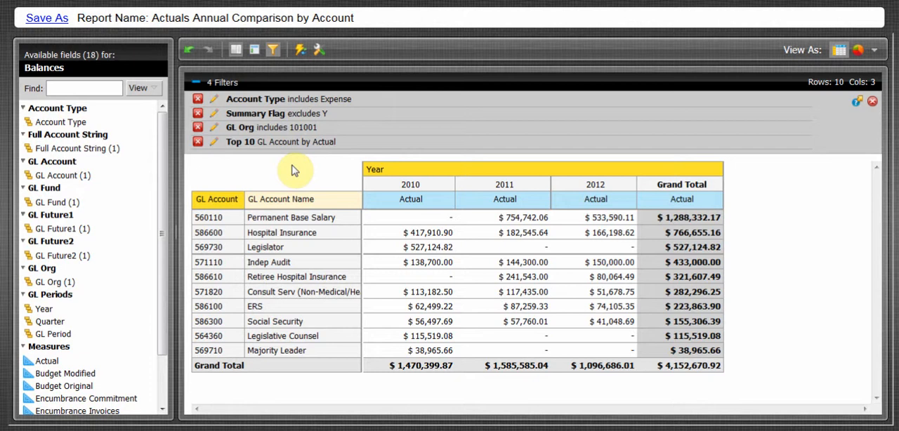
{"action": "left_click", "coordinate": [220, 83]}
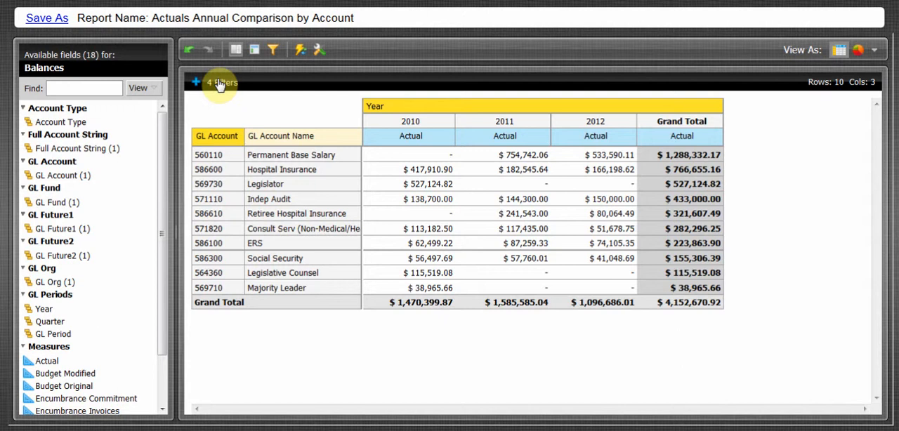
Step: Open the filename prompt for saving the report as a new one, and cancel it
{"action": "left_click", "coordinate": [60, 22]}
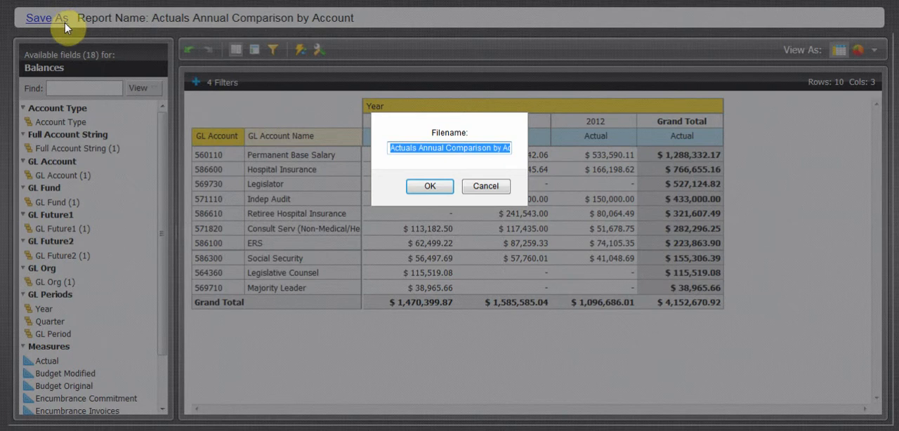
{"action": "left_click", "coordinate": [479, 188]}
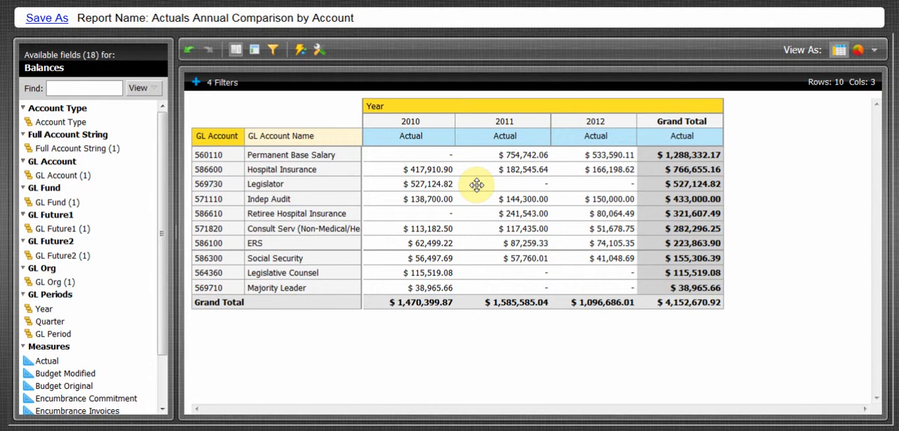
Step: Display the report as a line chart with Year on the X-axis and GL Account as the series
{"action": "left_click", "coordinate": [877, 53]}
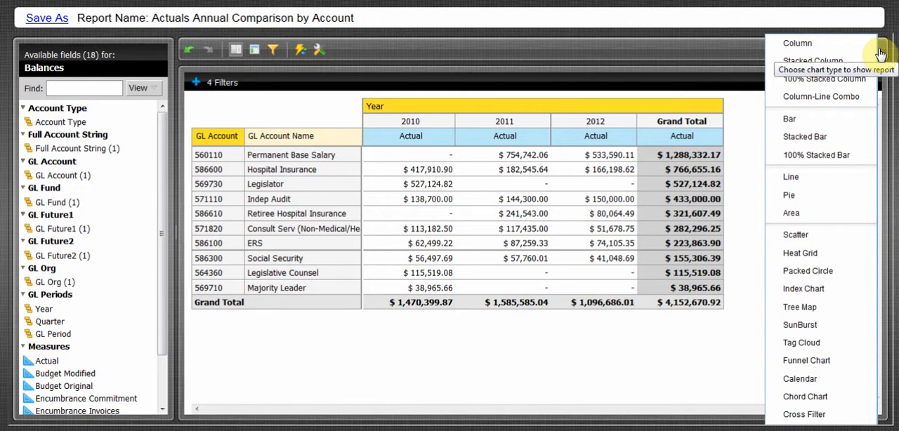
{"action": "left_click", "coordinate": [851, 184]}
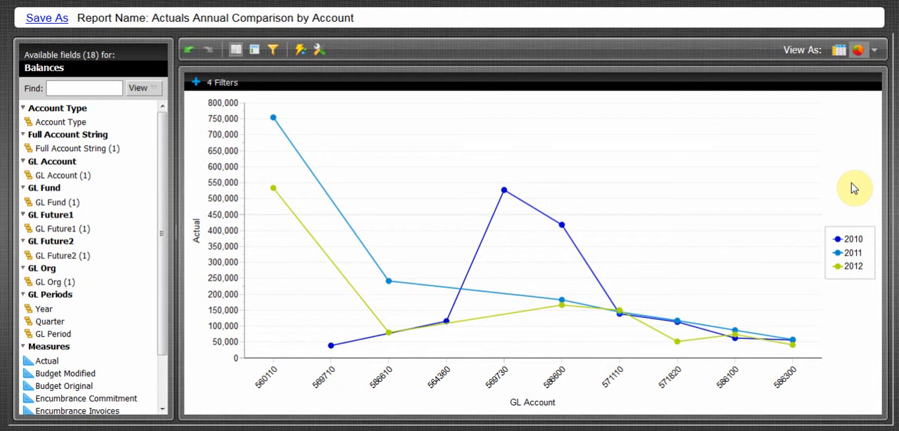
{"action": "left_click", "coordinate": [259, 53]}
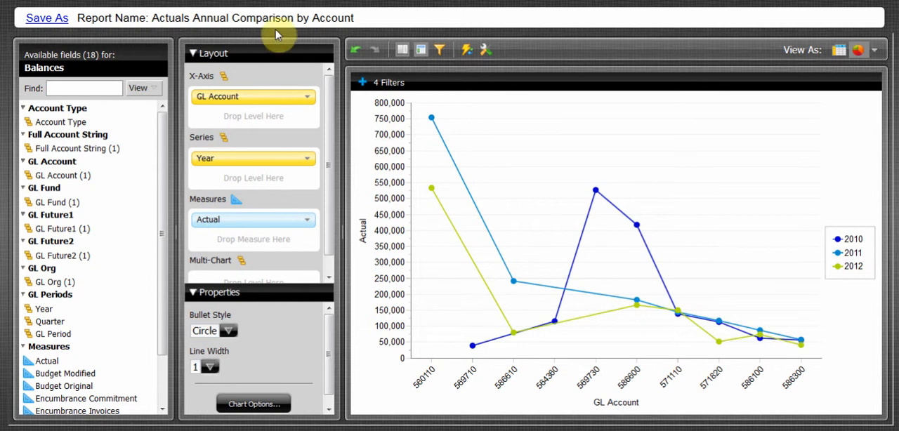
{"action": "mouse_move", "coordinate": [246, 163]}
{"action": "left_mouse_down"}
{"action": "mouse_move", "coordinate": [242, 116]}
{"action": "mouse_move", "coordinate": [249, 177]}
{"action": "left_mouse_up"}
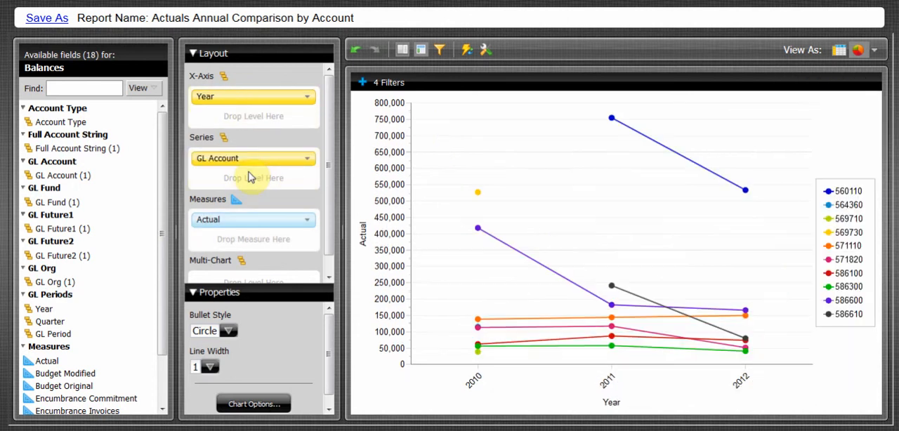
{"action": "left_click", "coordinate": [417, 53]}
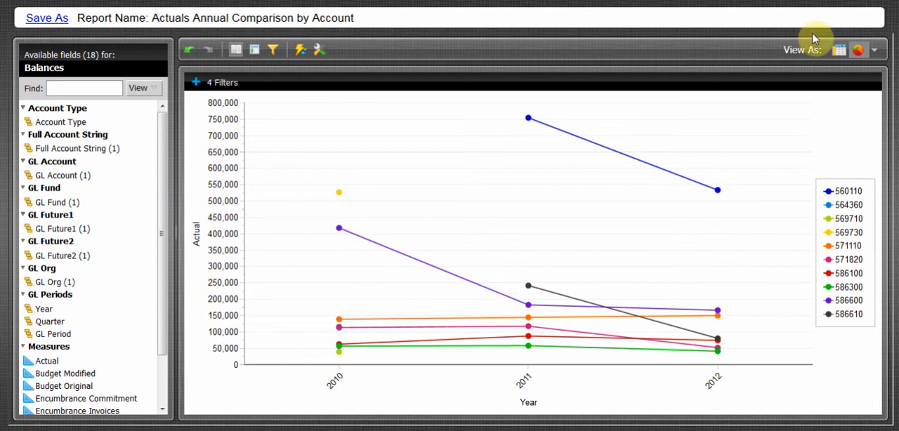
Step: Switch the report to its table view and back to the line chart
{"action": "left_click", "coordinate": [837, 52]}
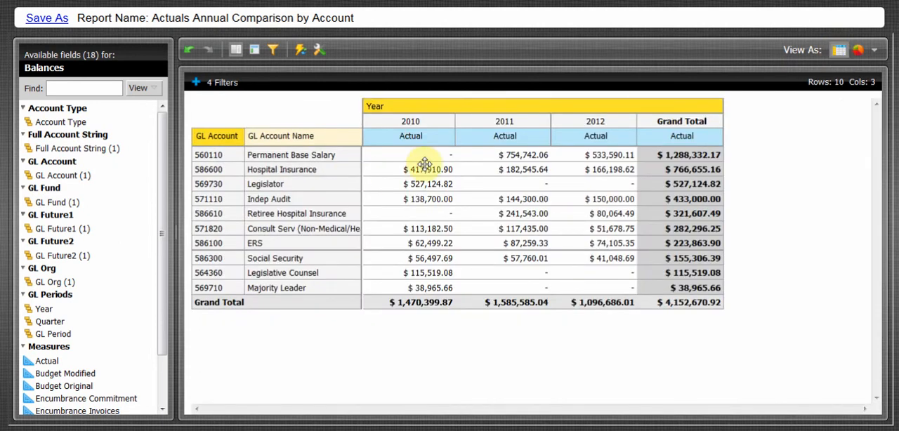
{"action": "left_click", "coordinate": [856, 50]}
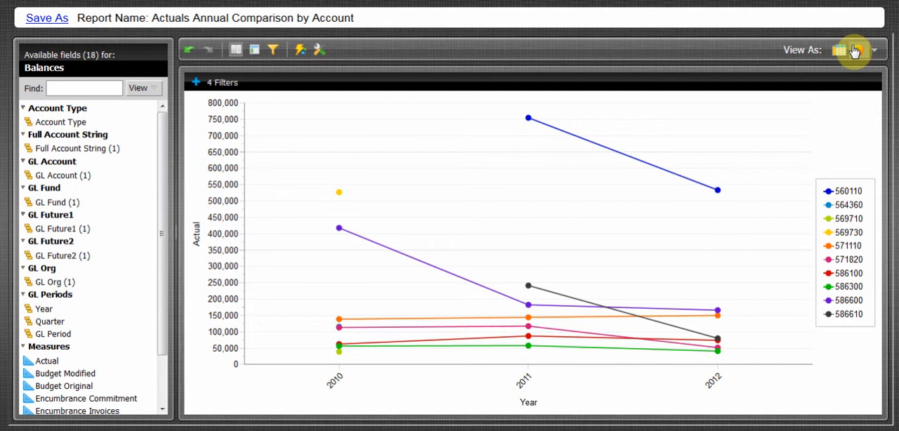
Step: Export the report to PDF in Letter format with landscape orientation
{"action": "left_click", "coordinate": [319, 53]}
{"action": "mouse_move", "coordinate": [361, 70]}
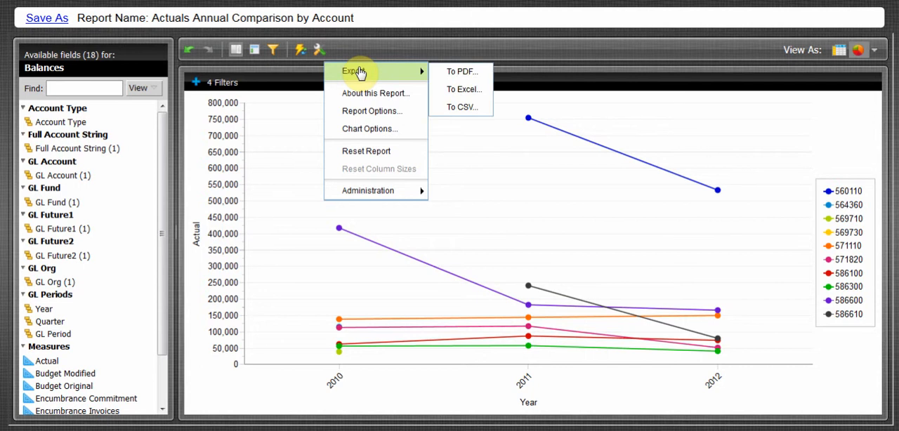
{"action": "left_click", "coordinate": [455, 72]}
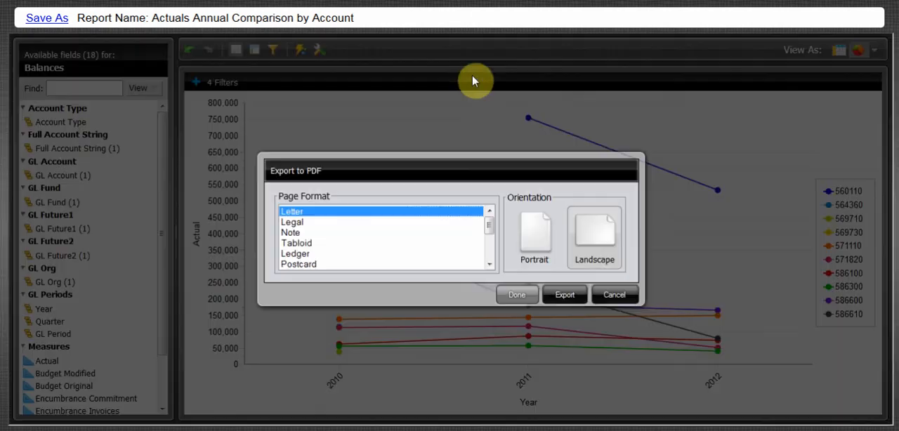
{"action": "left_click", "coordinate": [572, 295]}
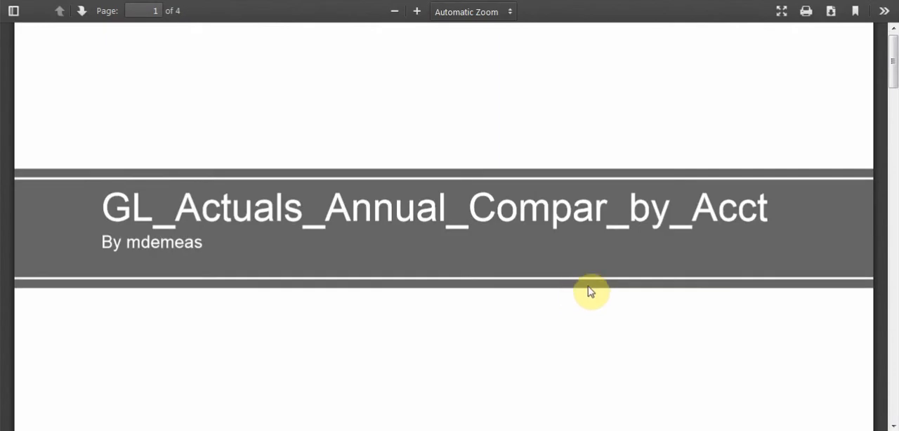
Step: Examine the exported PDF's title page, chart, data table, filter summary and fields used
{"action": "left_click_drag", "start_coordinate": [102, 203], "coordinate": [207, 184]}
{"action": "left_click", "coordinate": [219, 277]}
{"action": "scroll", "coordinate": [236, 344], "scroll_direction": "down", "scroll_amount": 3}
{"action": "scroll", "coordinate": [236, 344], "scroll_direction": "down", "scroll_amount": 15}
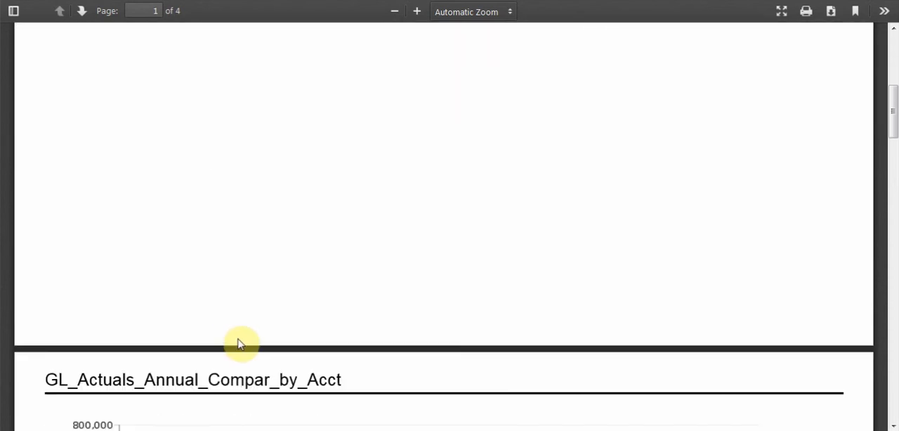
{"action": "scroll", "coordinate": [239, 343], "scroll_direction": "down", "scroll_amount": 1}
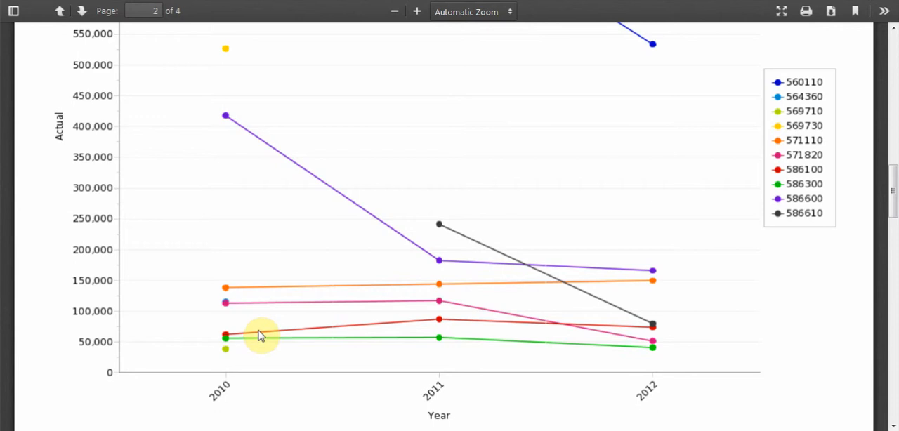
{"action": "scroll", "coordinate": [260, 335], "scroll_direction": "down", "scroll_amount": 12}
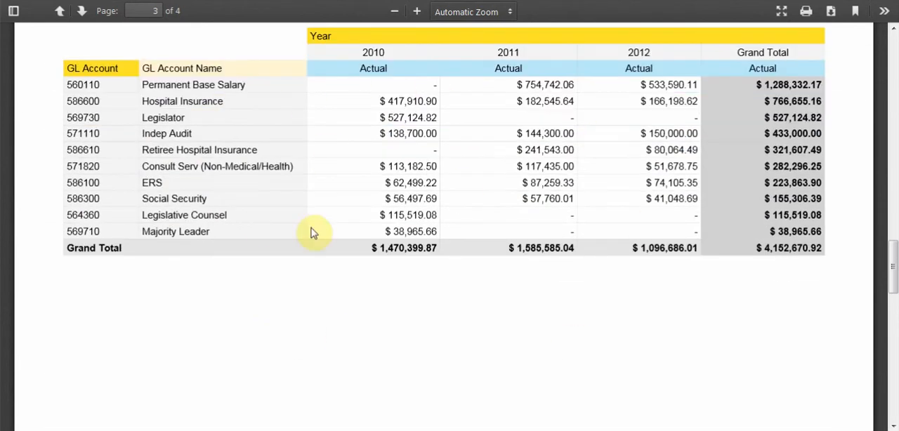
{"action": "scroll", "coordinate": [395, 326], "scroll_direction": "down", "scroll_amount": 15}
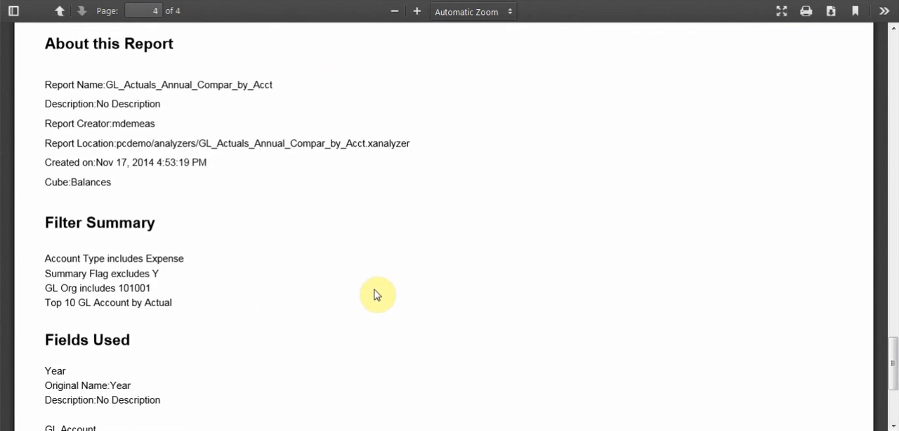
{"action": "scroll", "coordinate": [375, 295], "scroll_direction": "down", "scroll_amount": 5}
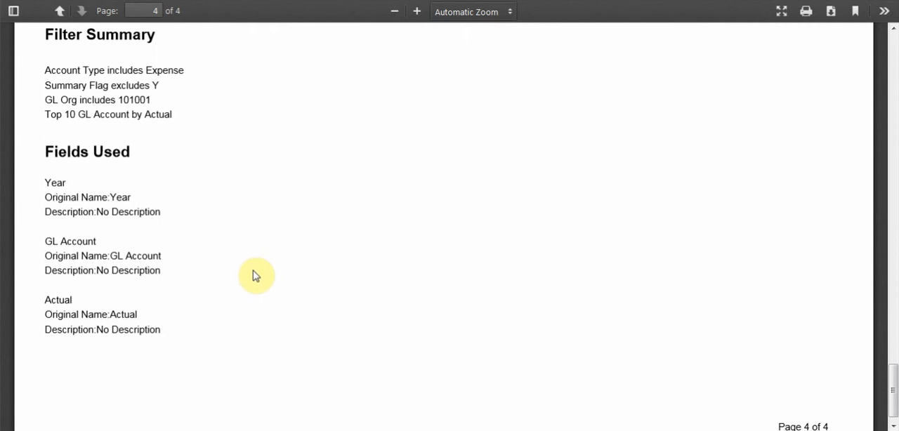
{"action": "scroll", "coordinate": [255, 275], "scroll_direction": "up", "scroll_amount": 3}
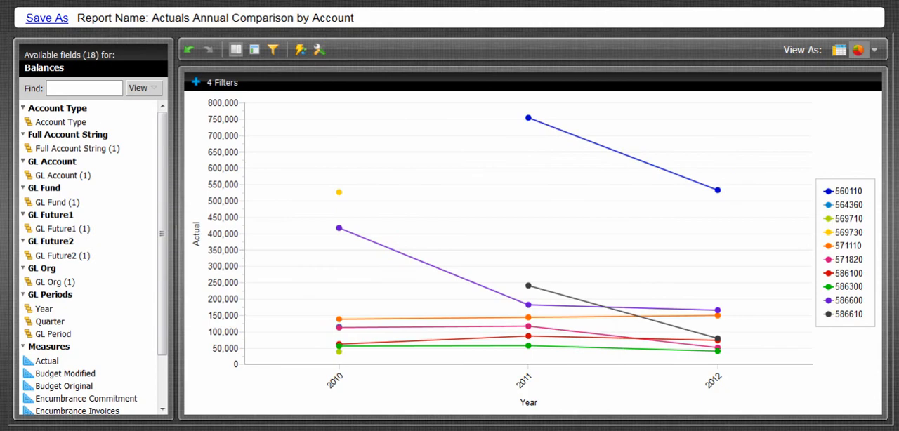
Step: Export the report to Excel in Letter format, landscape, scaled to 100% of normal size
{"action": "left_click", "coordinate": [320, 47]}
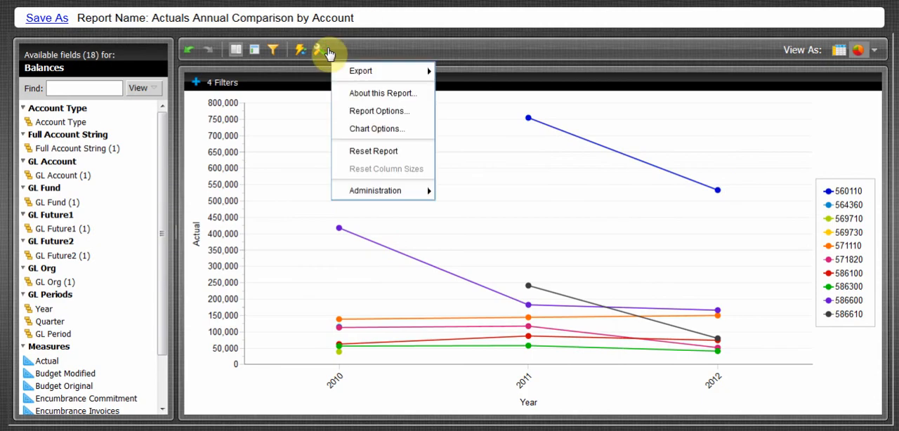
{"action": "mouse_move", "coordinate": [360, 71]}
{"action": "left_click", "coordinate": [472, 90]}
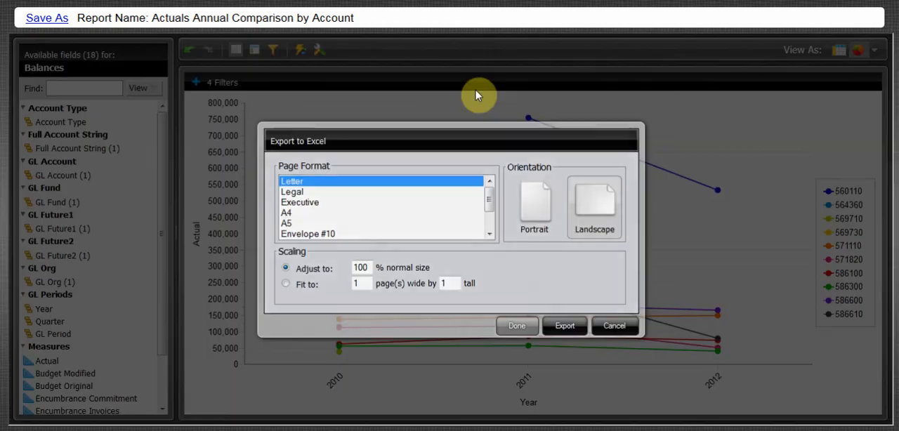
{"action": "left_click", "coordinate": [559, 325]}
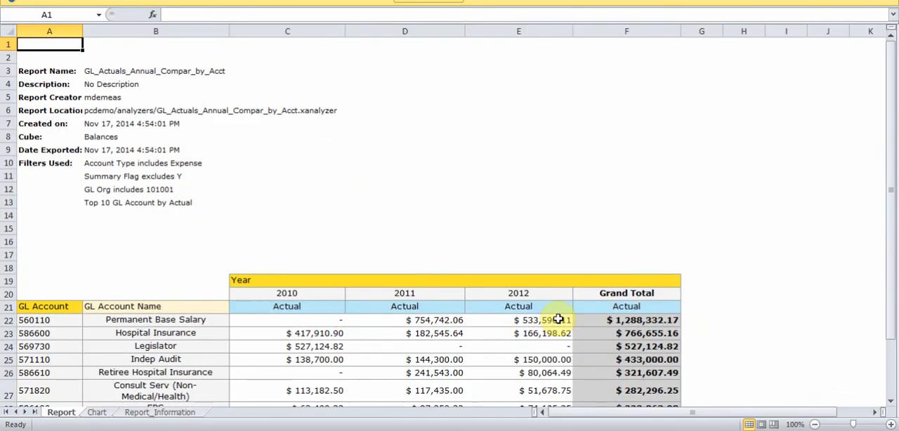
Step: Review the exported workbook's Report, Chart and Report_Information sheets
{"action": "scroll", "coordinate": [539, 321], "scroll_direction": "down", "scroll_amount": 2}
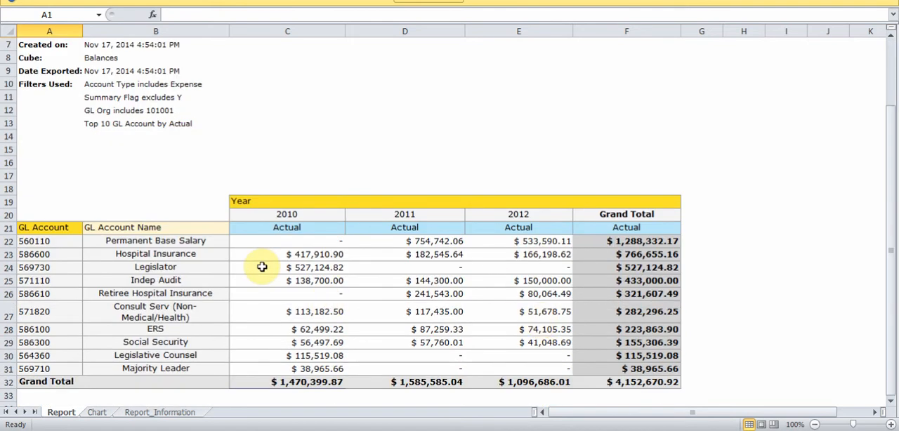
{"action": "left_click", "coordinate": [100, 413]}
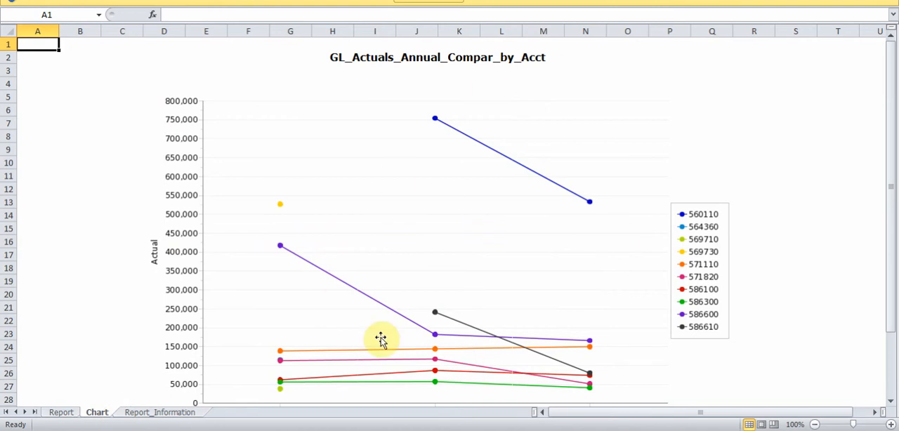
{"action": "left_click", "coordinate": [156, 413]}
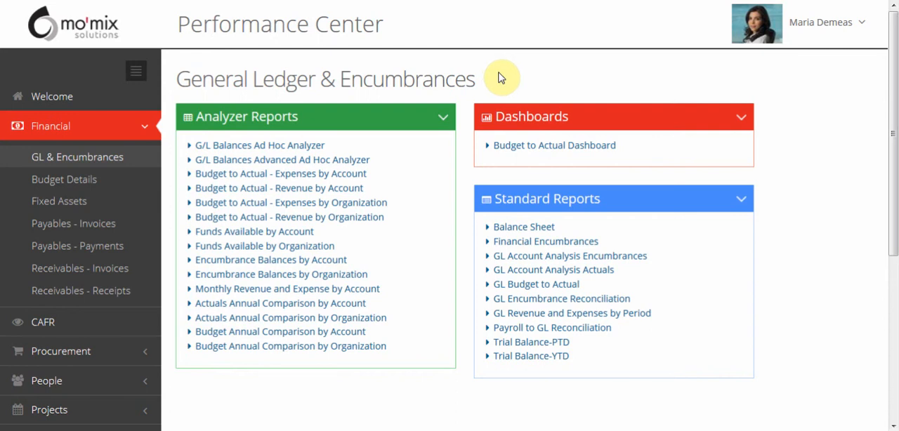
Step: Open the GL Encumbrance Reconciliation standard report with encumbrance type Commitment and Show Differences Only set to Yes
{"action": "left_click", "coordinate": [538, 300]}
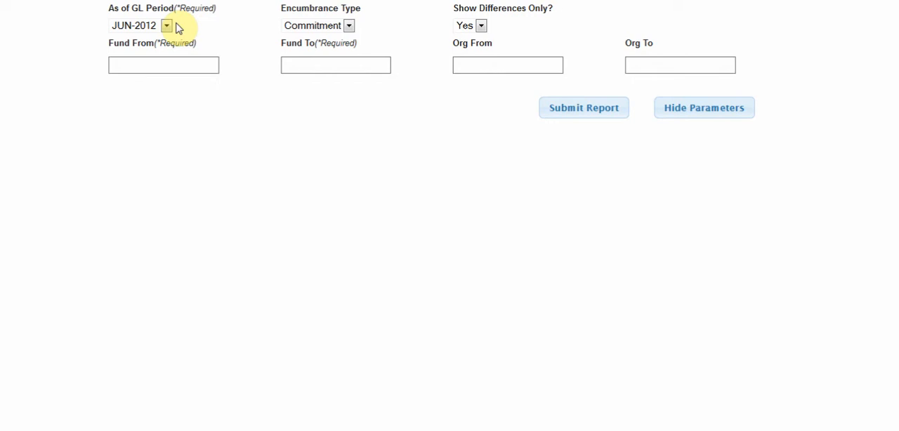
{"action": "left_click", "coordinate": [350, 28]}
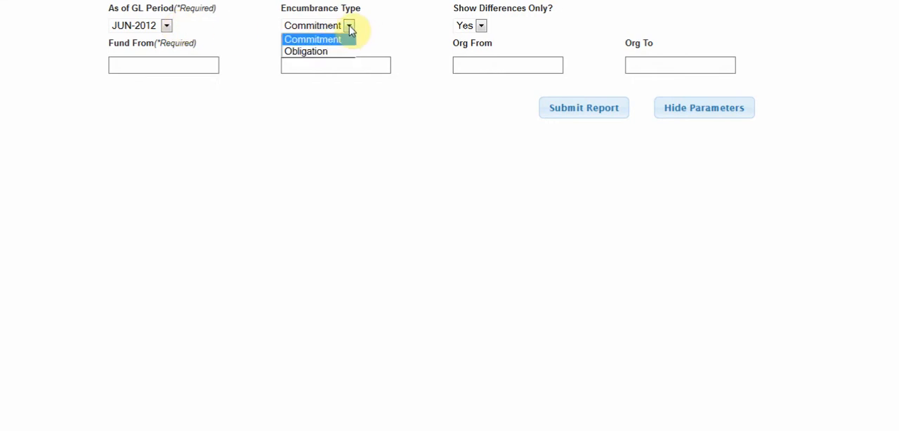
{"action": "left_click", "coordinate": [341, 42]}
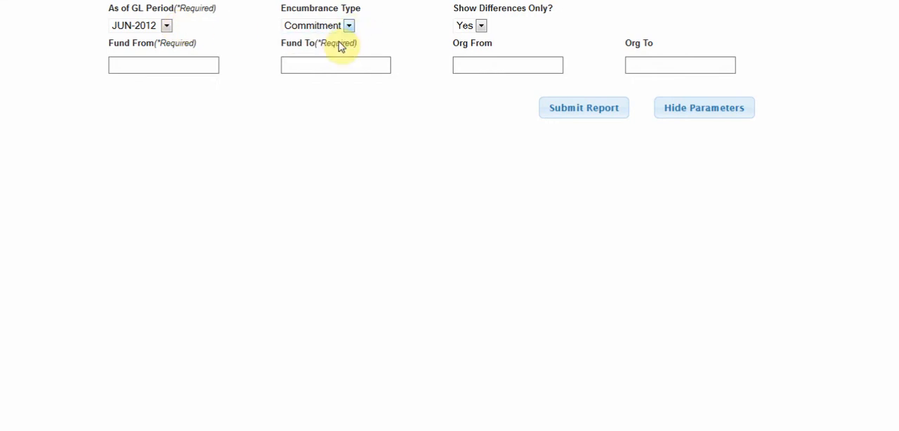
{"action": "left_click", "coordinate": [485, 30]}
{"action": "left_click", "coordinate": [480, 38]}
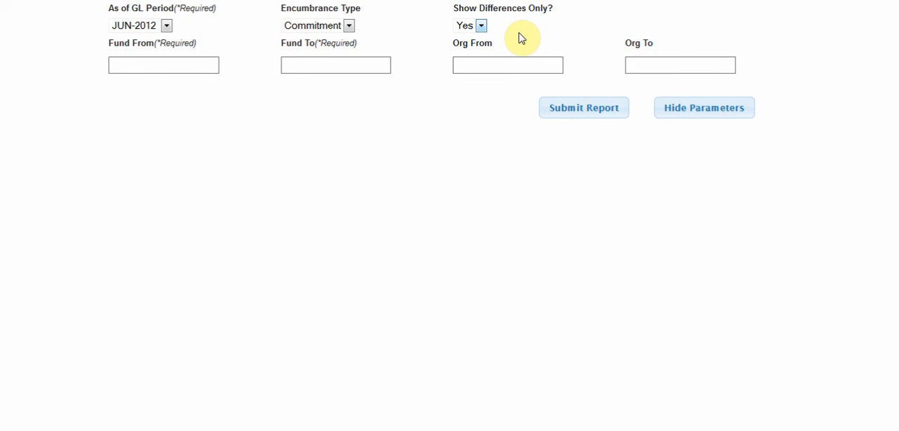
Step: Run the report with Fund From and Fund To set to 1400-Airport Fund, and hide its parameters
{"action": "left_click", "coordinate": [205, 63]}
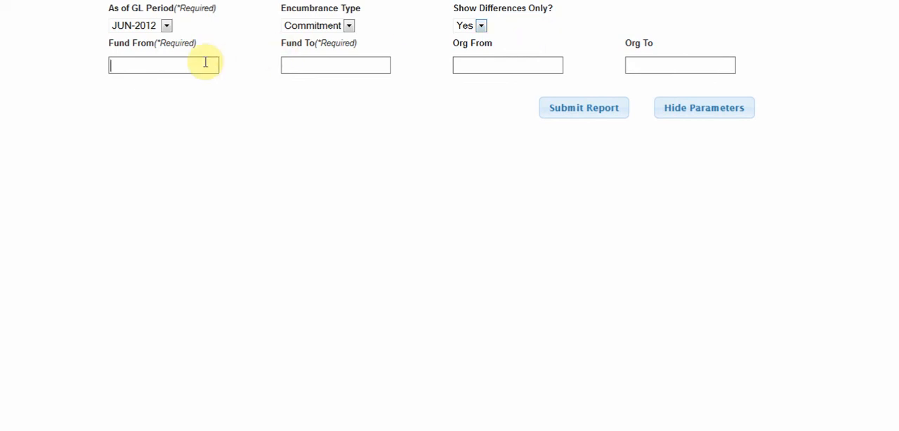
{"action": "type", "text": "airport"}
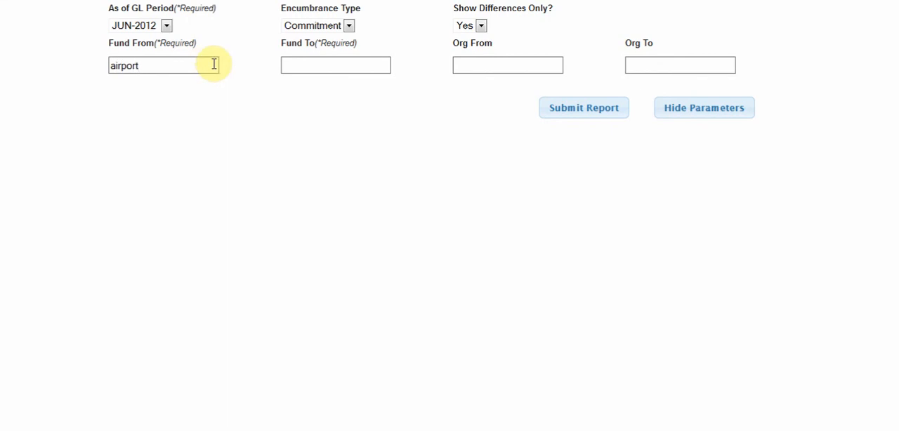
{"action": "left_click", "coordinate": [194, 84]}
{"action": "left_click", "coordinate": [348, 60]}
{"action": "type", "text": "airport"}
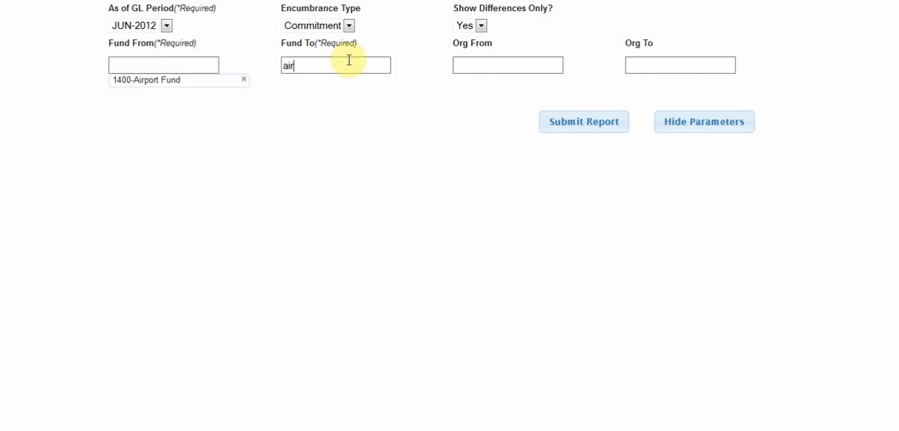
{"action": "left_click", "coordinate": [342, 79]}
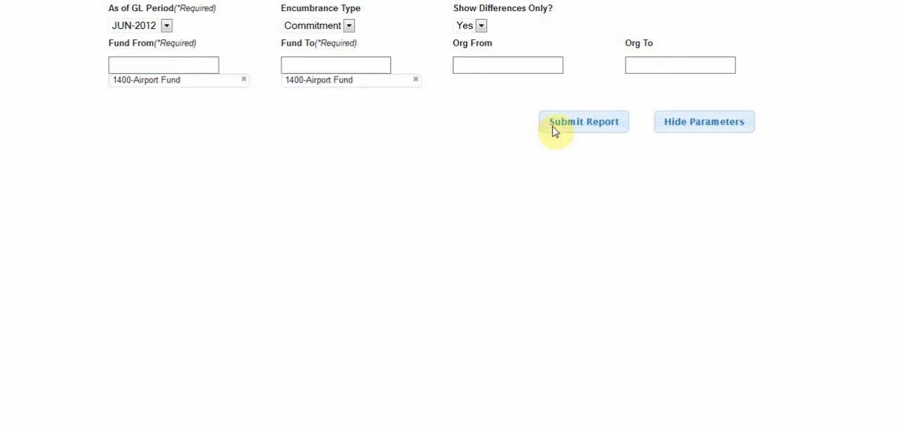
{"action": "left_click", "coordinate": [556, 122]}
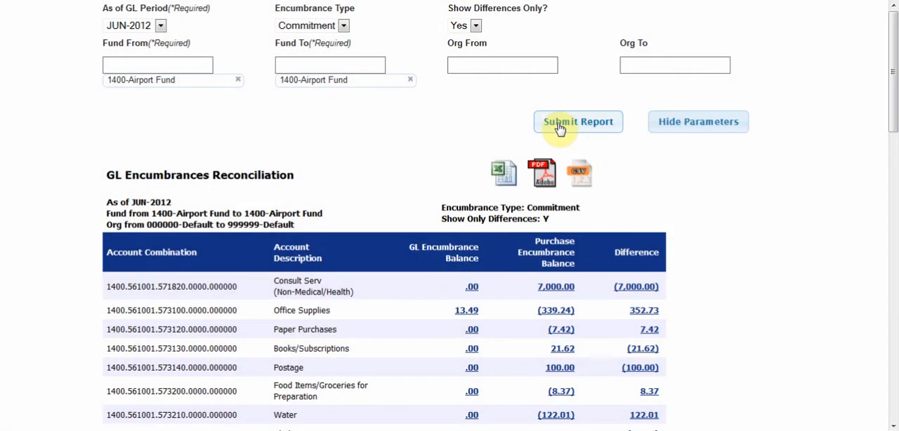
{"action": "left_click", "coordinate": [670, 125]}
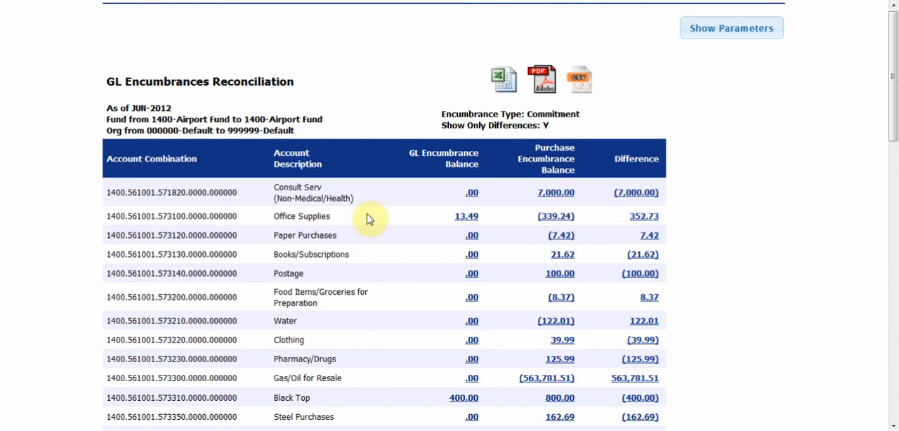
Step: View the details behind the Office Supplies difference and purchase encumbrance balance, returning to the reconciliation report after each
{"action": "left_click", "coordinate": [640, 215]}
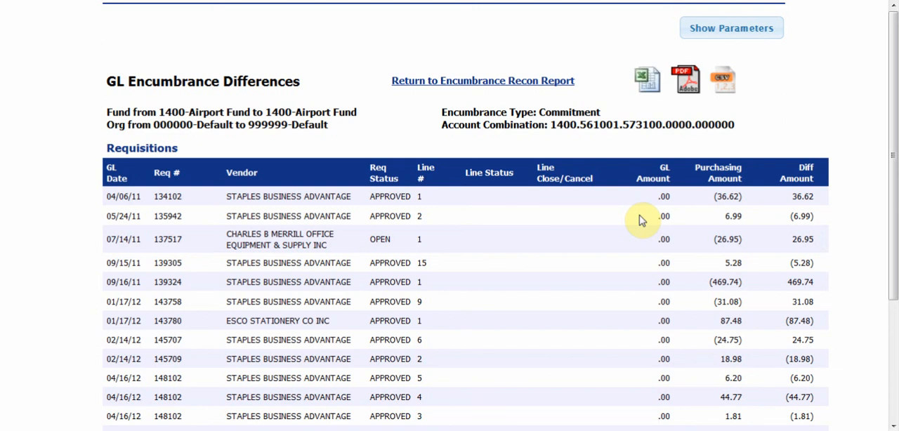
{"action": "left_click", "coordinate": [562, 80]}
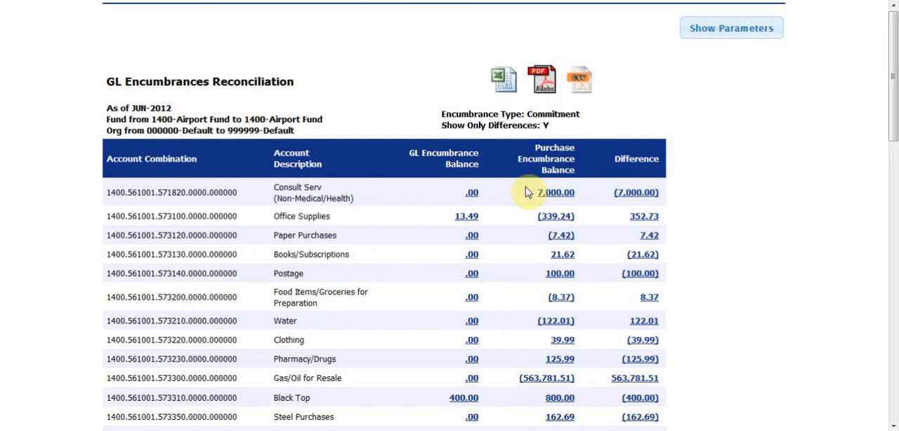
{"action": "left_click", "coordinate": [560, 216]}
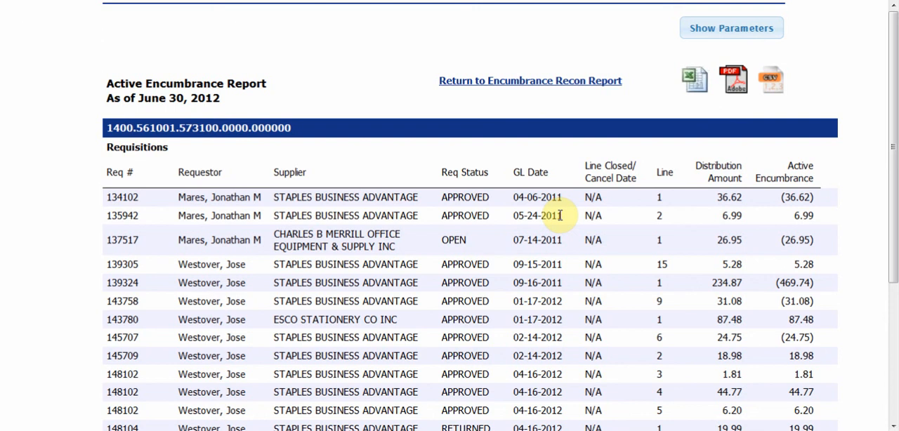
{"action": "left_click", "coordinate": [581, 81]}
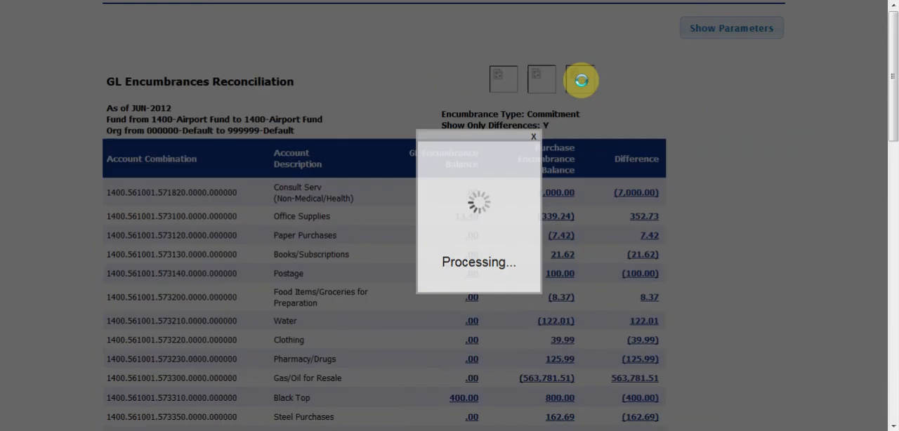
Step: Drill into the Office Supplies GL encumbrance balance and open the APR-2012 period detail
{"action": "left_click", "coordinate": [466, 217]}
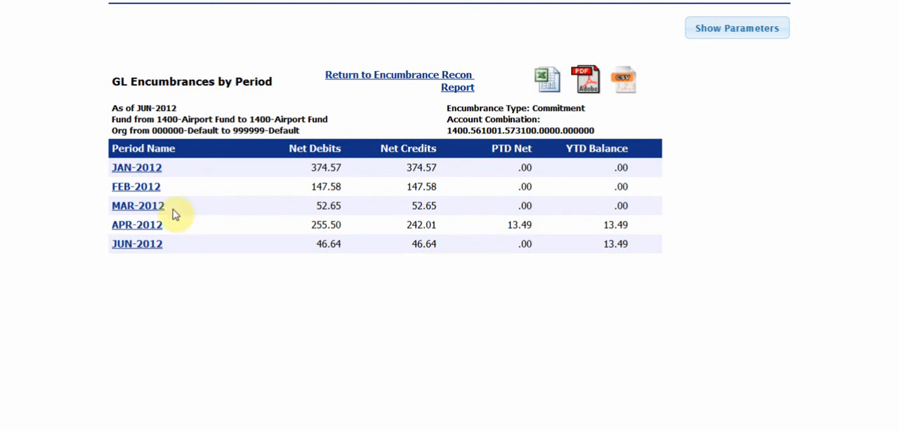
{"action": "left_click", "coordinate": [146, 222]}
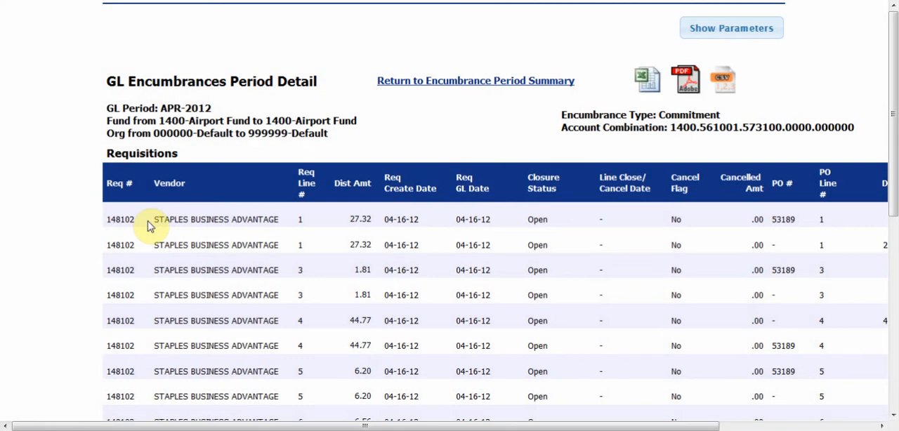